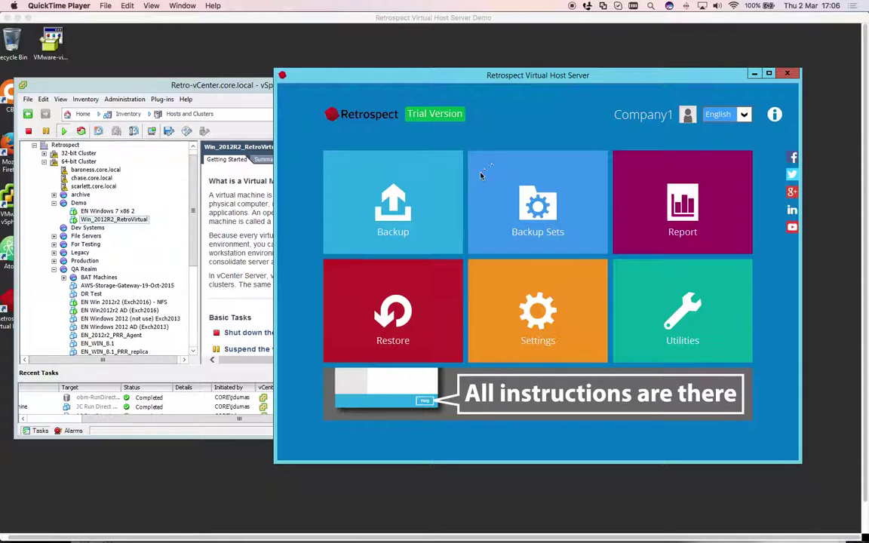
View the backup report, return to the dashboard, and start a new restore
left_click(683, 203)
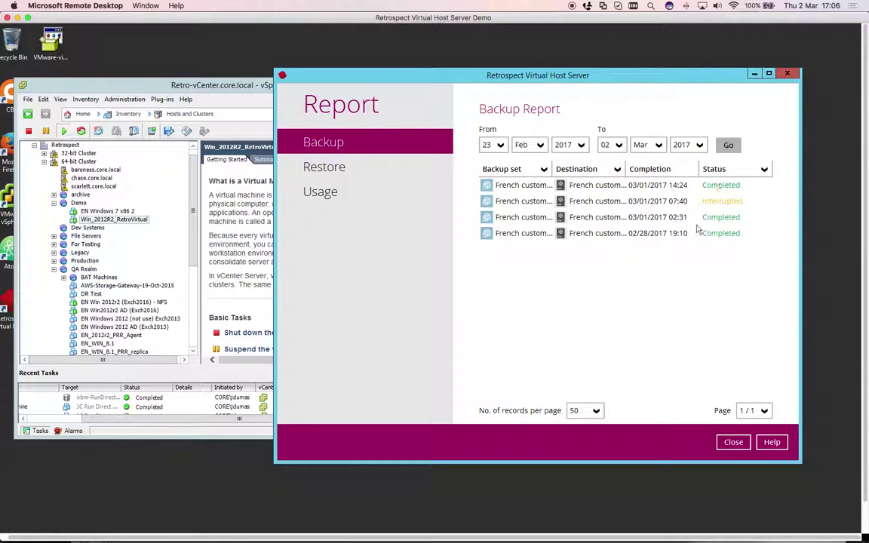
left_click(733, 442)
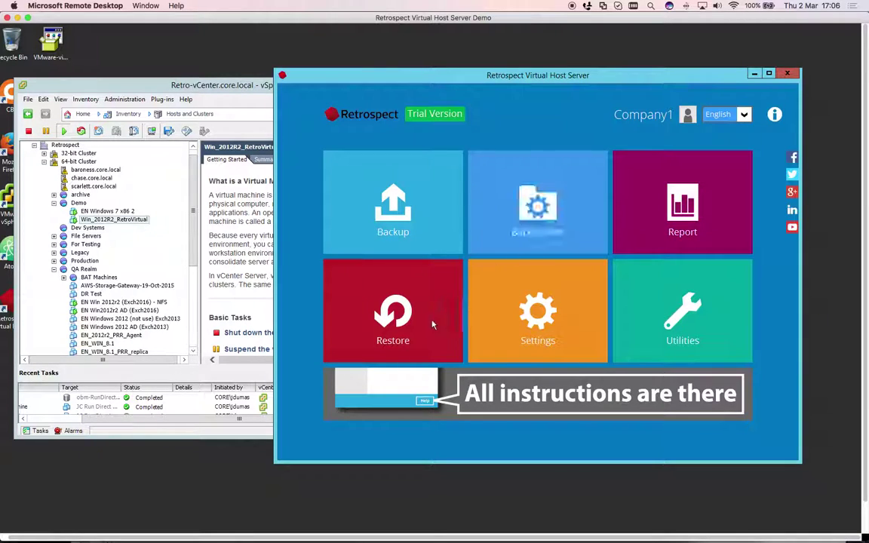
left_click(410, 320)
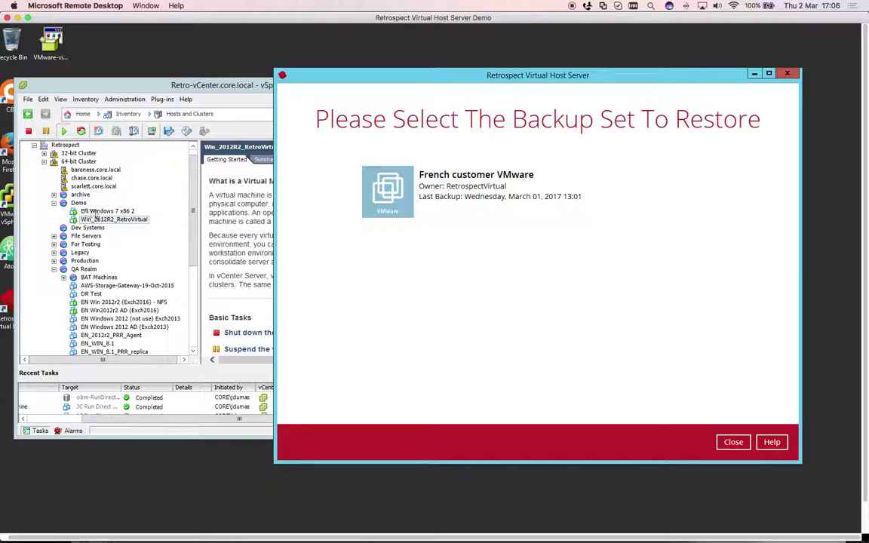
Choose the French customer VMware backup set, restoring from the E:\ destination
left_click(96, 212)
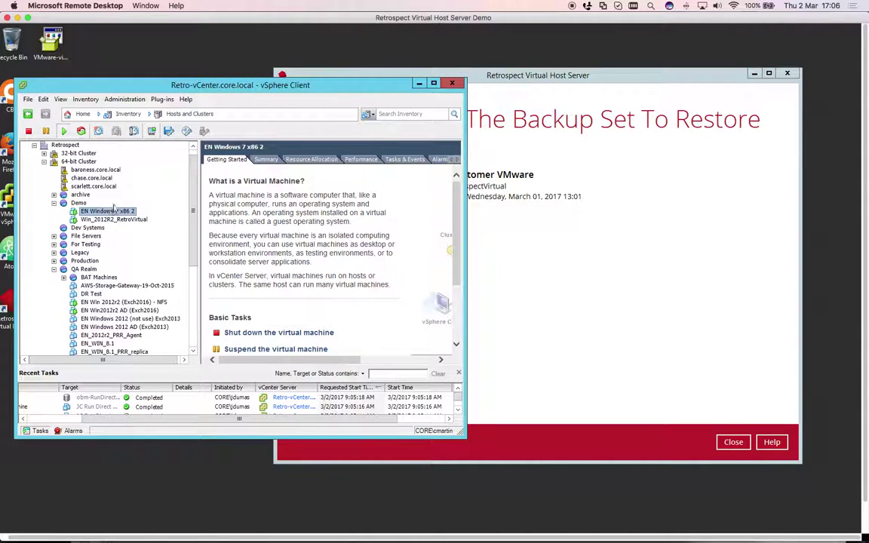
left_click(79, 203)
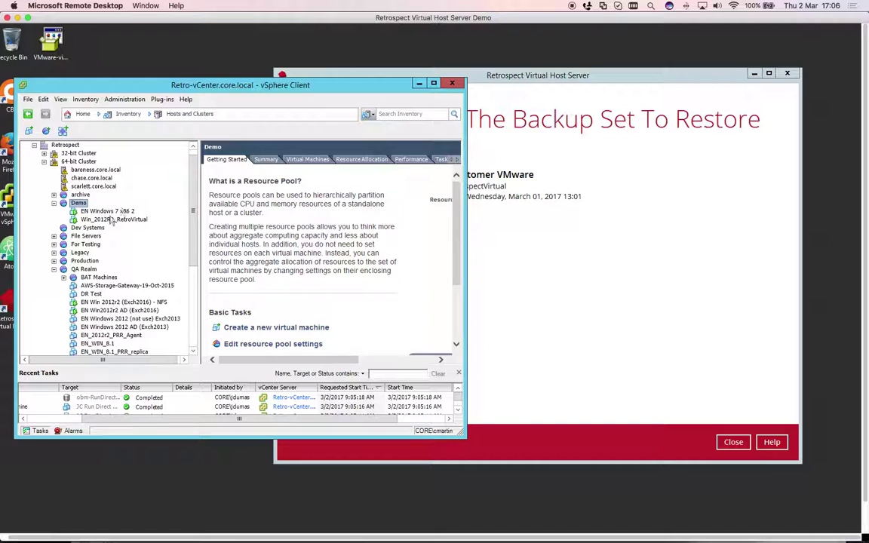
double_click(520, 215)
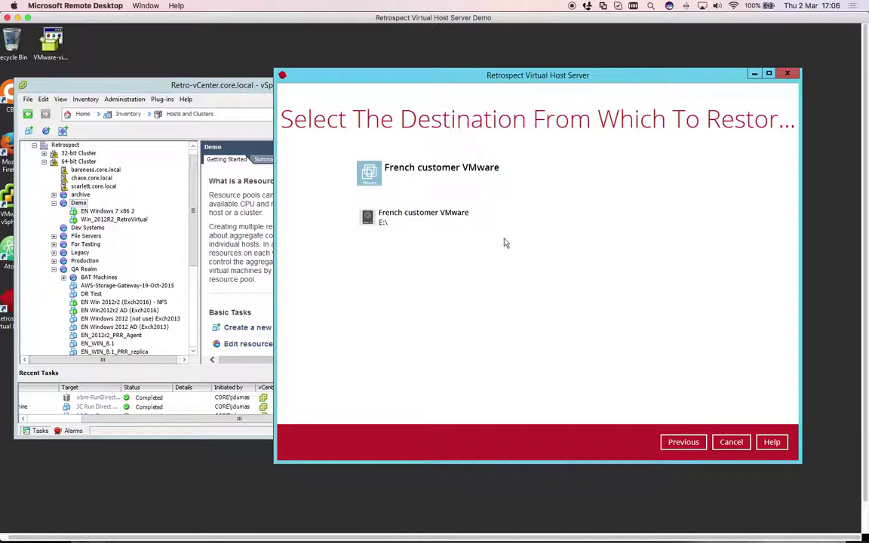
left_click(682, 442)
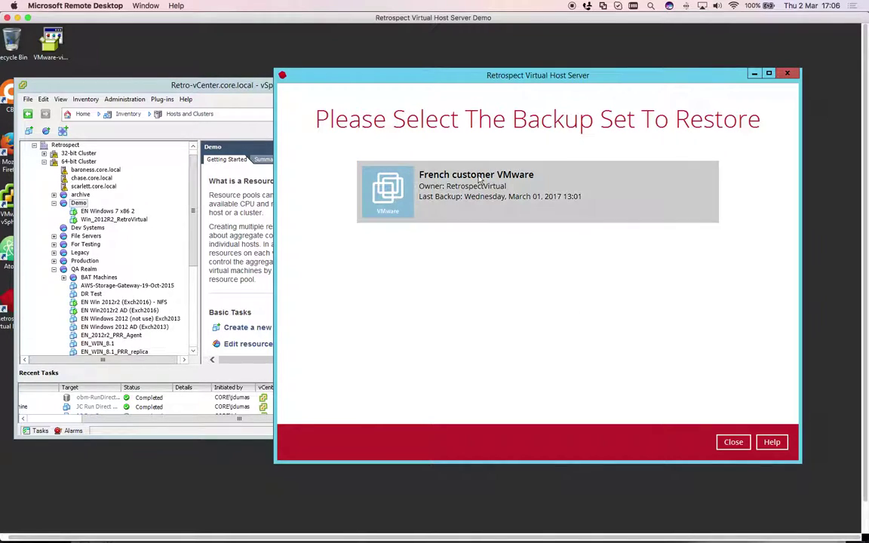
double_click(479, 178)
double_click(395, 222)
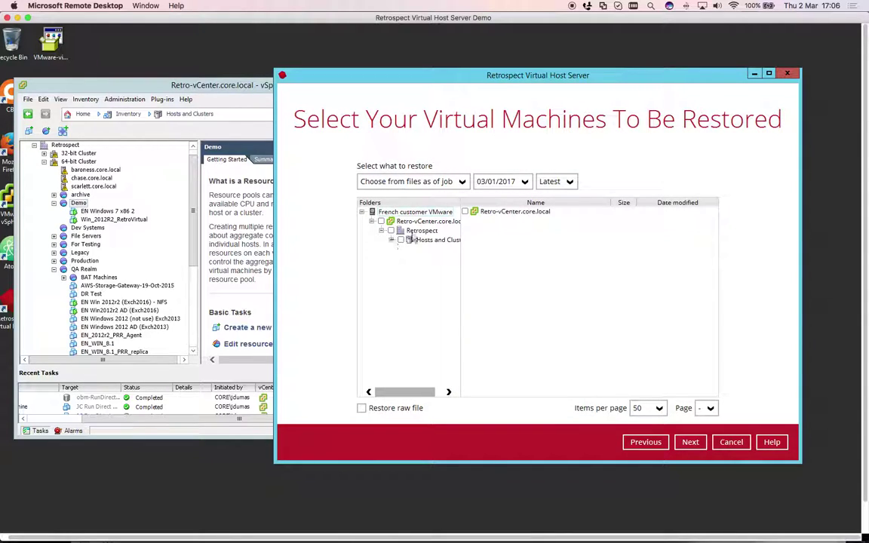
Pick the 02/28/2017 backup version from the date dropdown
left_click(498, 181)
left_click(496, 198)
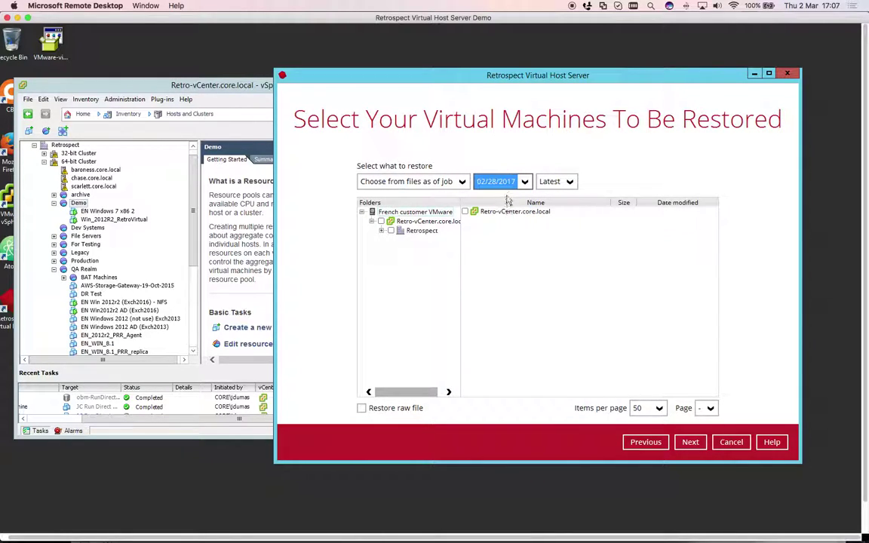
left_click(523, 182)
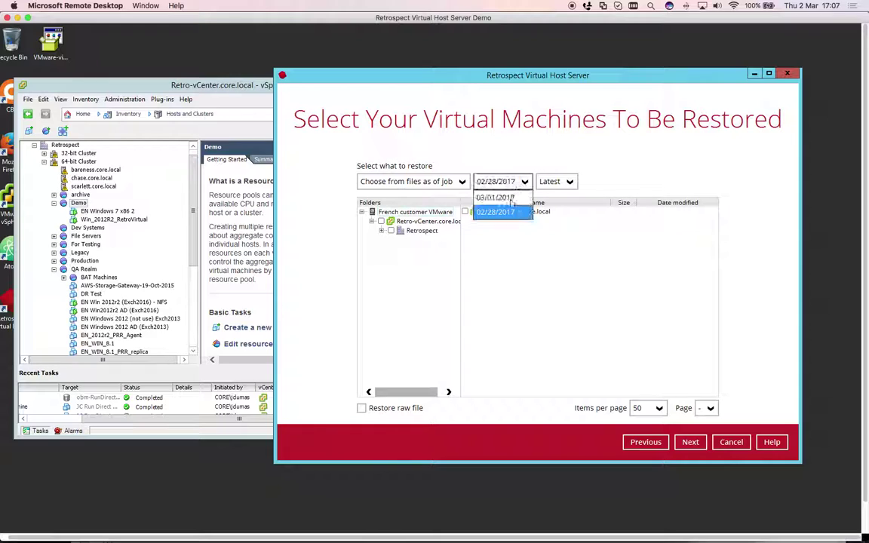
left_click(503, 203)
left_click(498, 181)
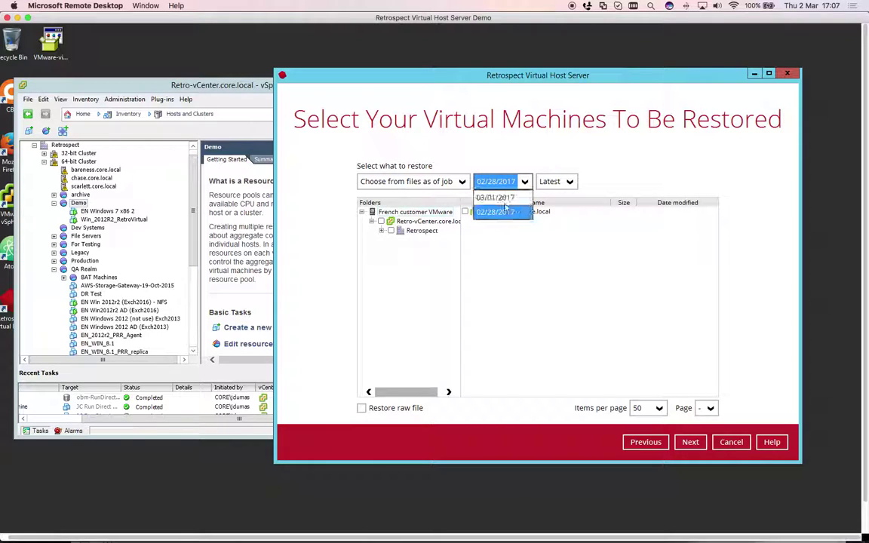
left_click(502, 204)
Expand Retrospect > Hosts and Clusters > 64-bit Cluster > Demo and tick EN Windows 7 x86 2
left_click(381, 232)
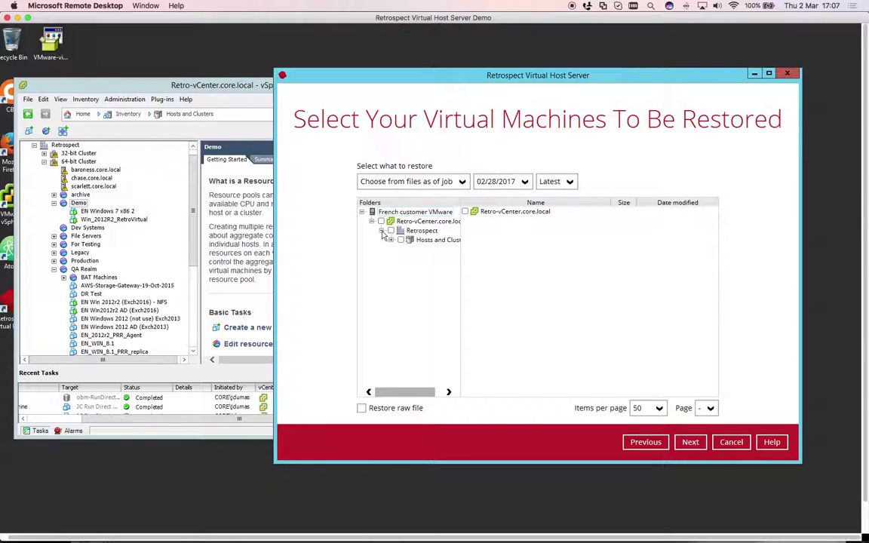
left_click(391, 240)
left_click(400, 249)
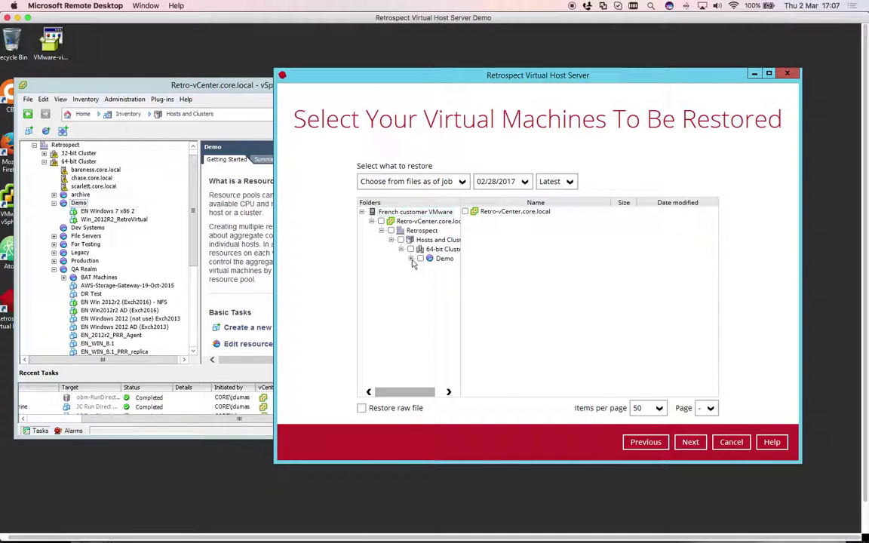
left_click(411, 259)
left_click(420, 268)
left_click(430, 268)
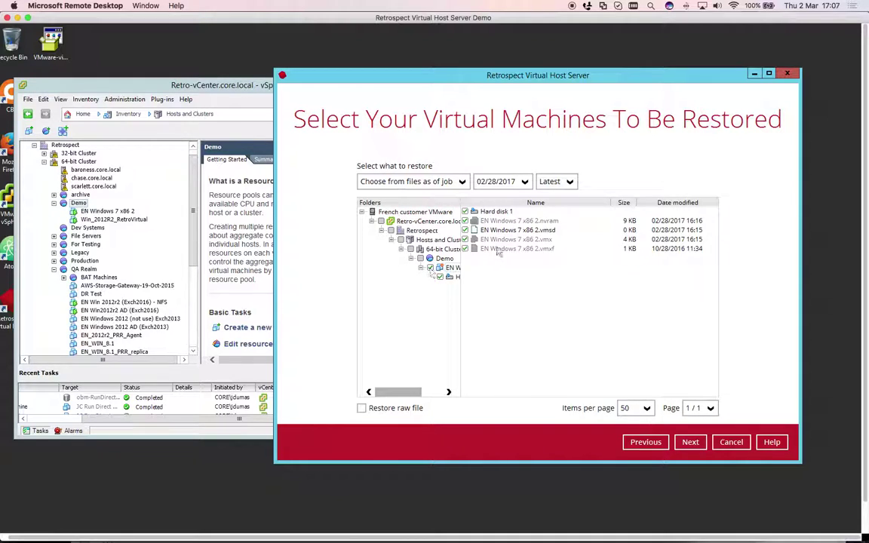
left_click(691, 443)
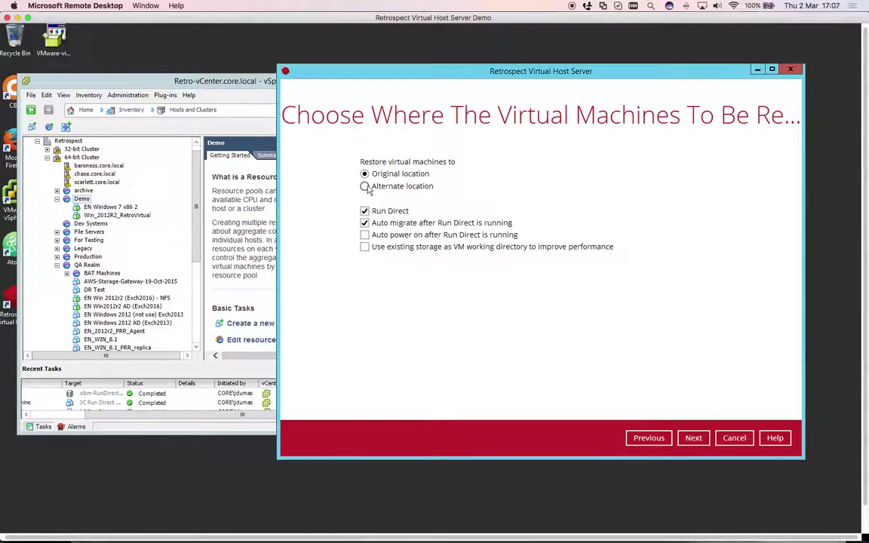
Keep Alternate location with Run Direct but disable Auto migrate after Run Direct
left_click(366, 225)
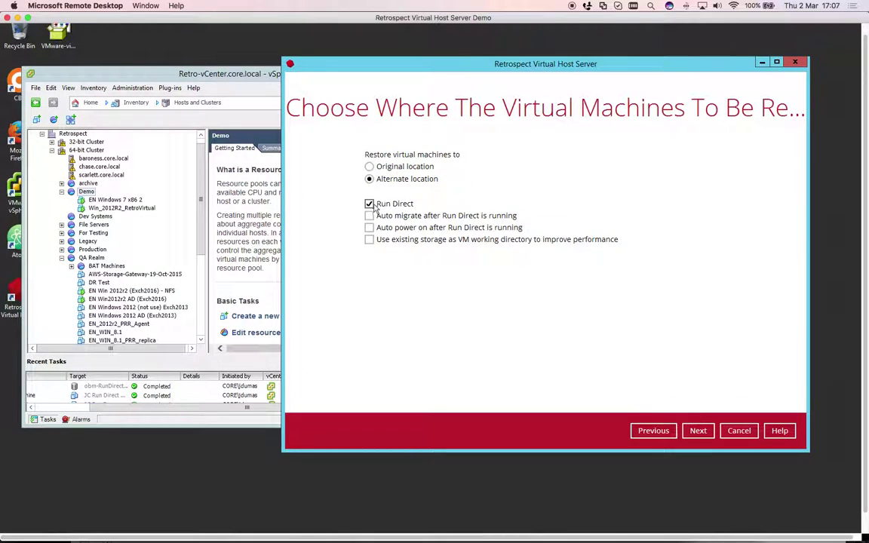
left_click(699, 432)
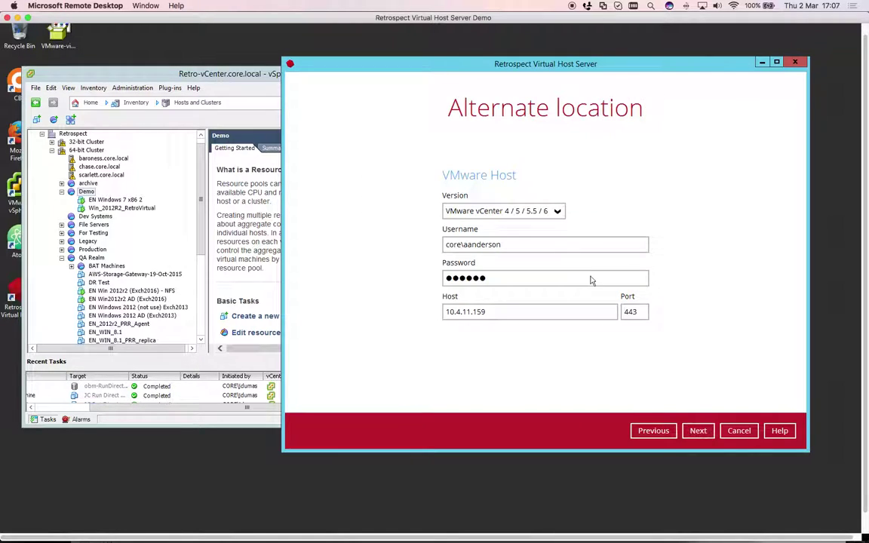
Correct the vCenter account username, re-enter the password, and connect to the vCenter host
double_click(486, 245)
triple_click(486, 245)
double_click(486, 245)
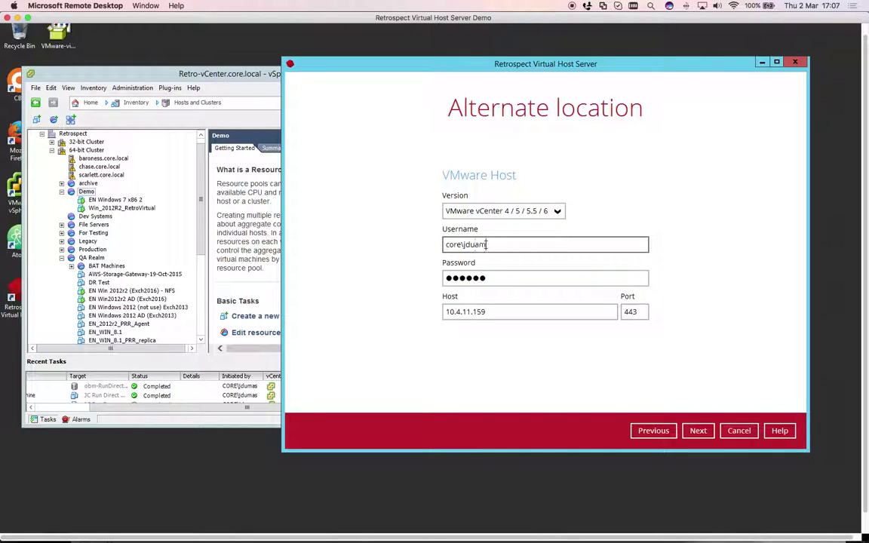
double_click(494, 279)
type("••••••••••")
double_click(494, 280)
type("••••••")
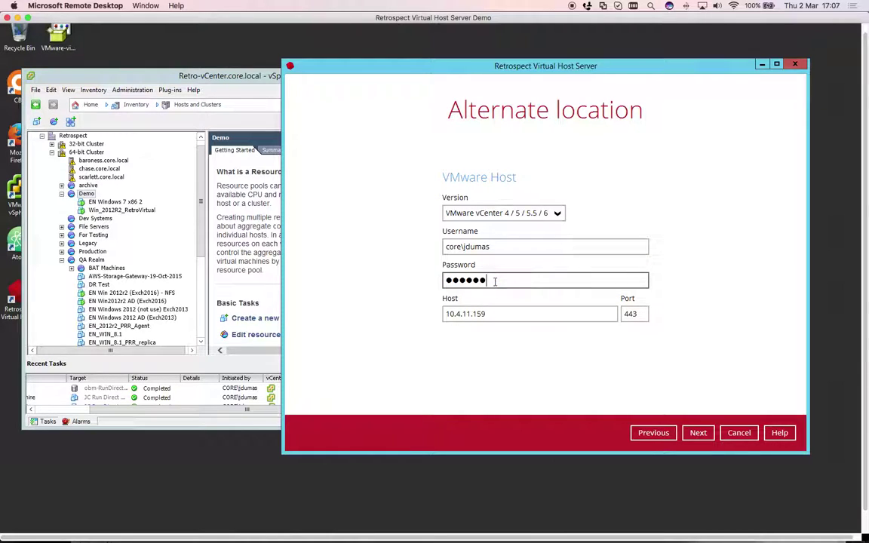
left_click(698, 435)
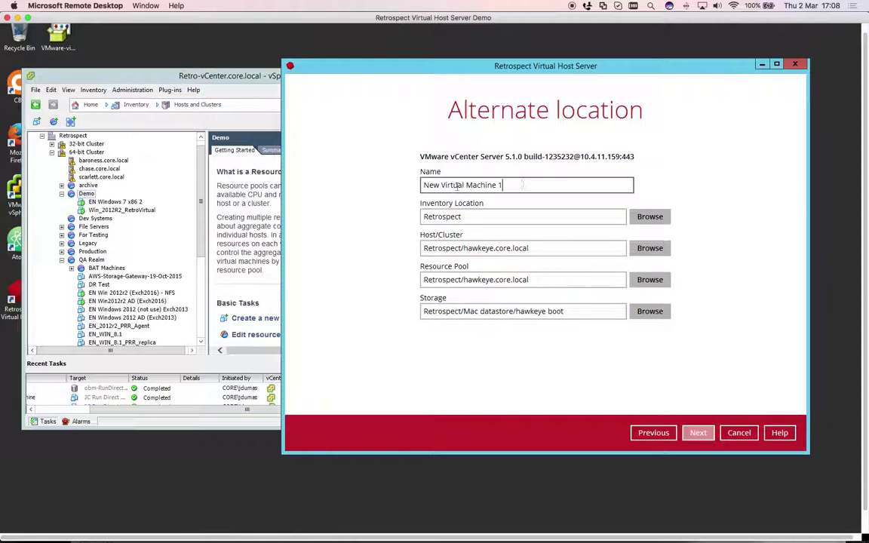
Rename the new virtual machine to 'Win 7 En JC REstore'
left_click_drag(502, 185, 413, 184)
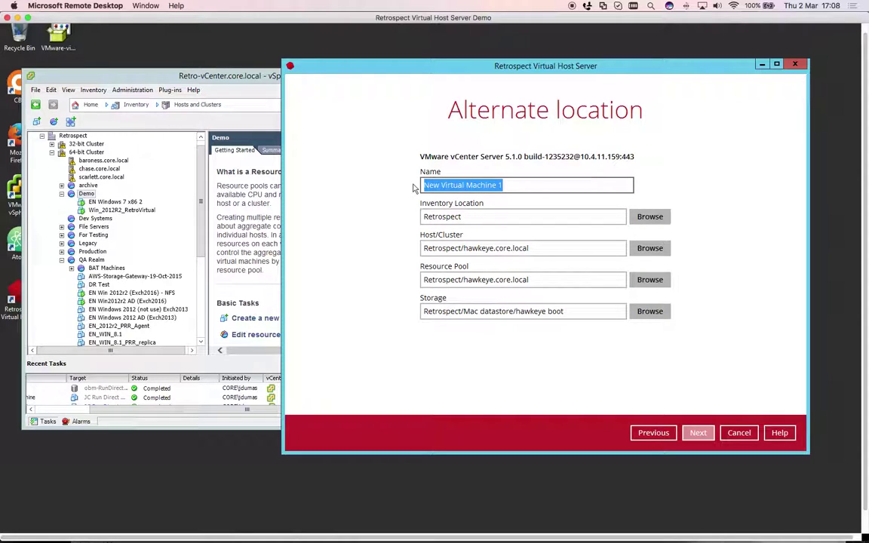
type("JC RE")
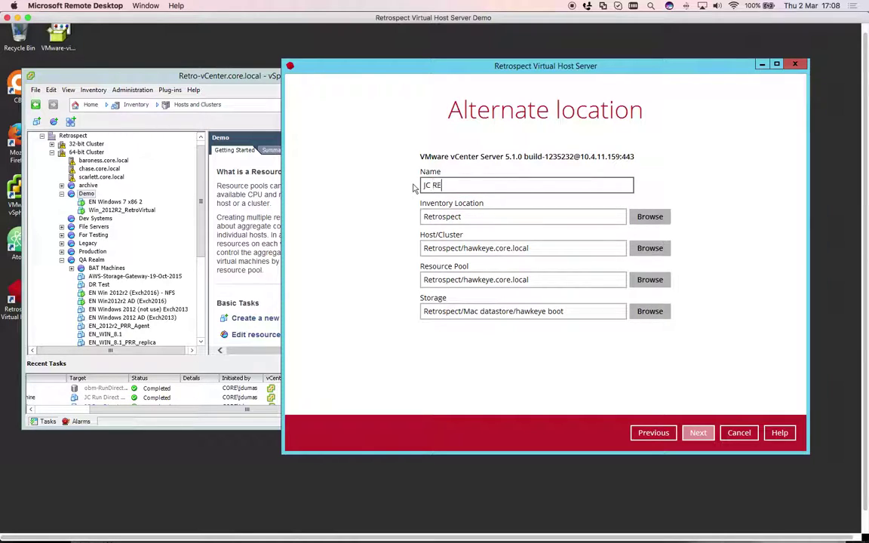
type("store")
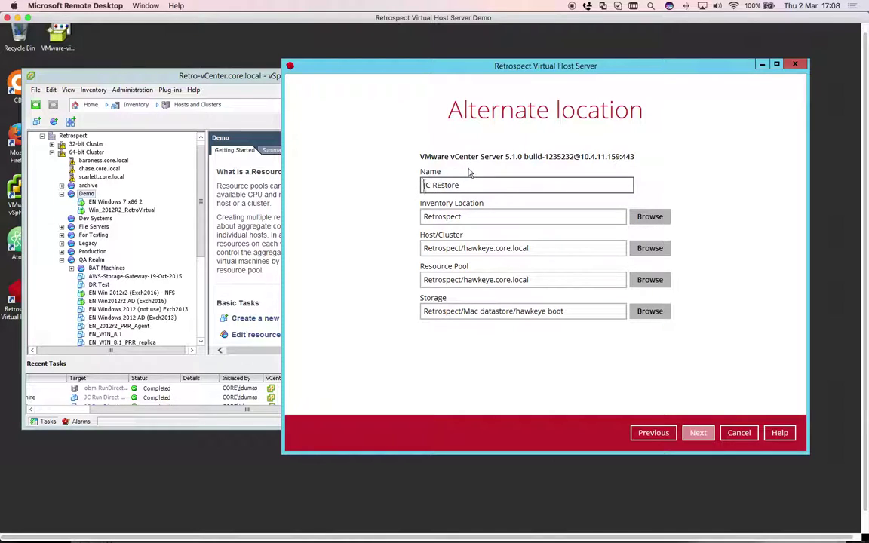
type("Win 7 En")
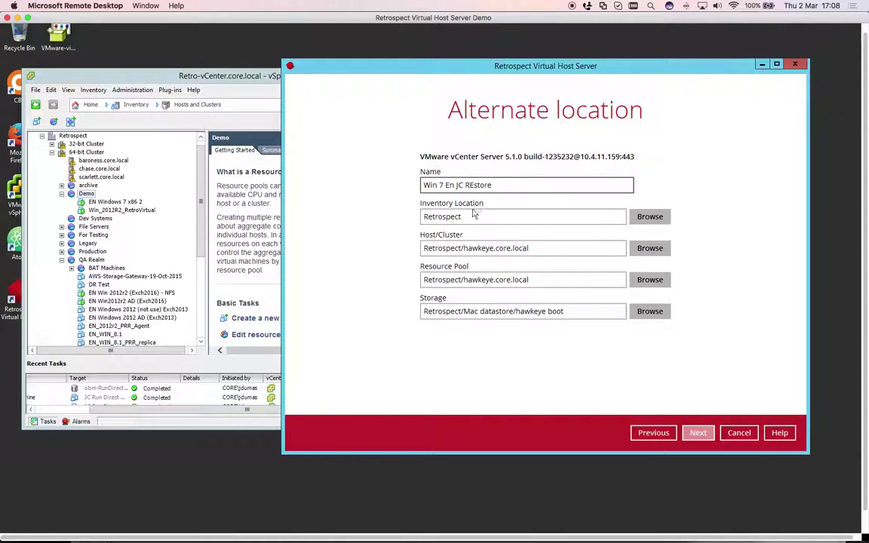
Set the inventory location to Retrospect/Desktop
left_click(649, 217)
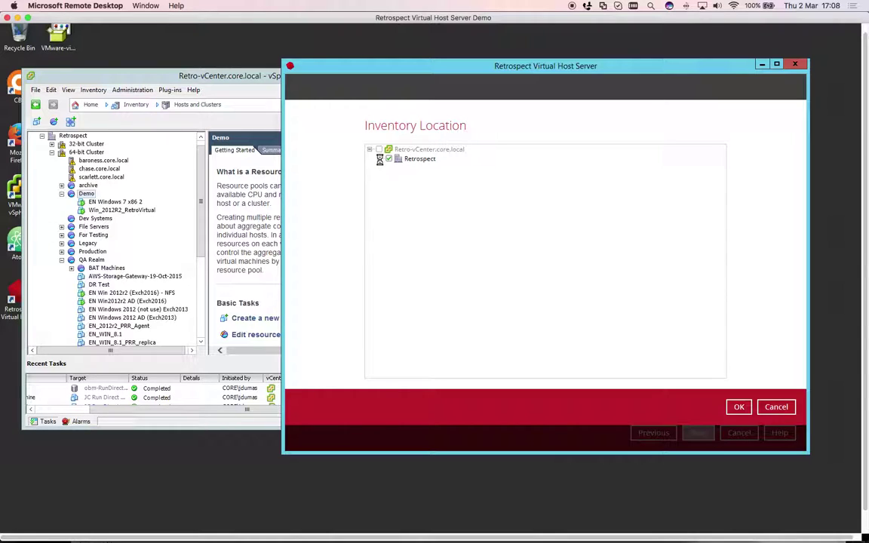
left_click(380, 159)
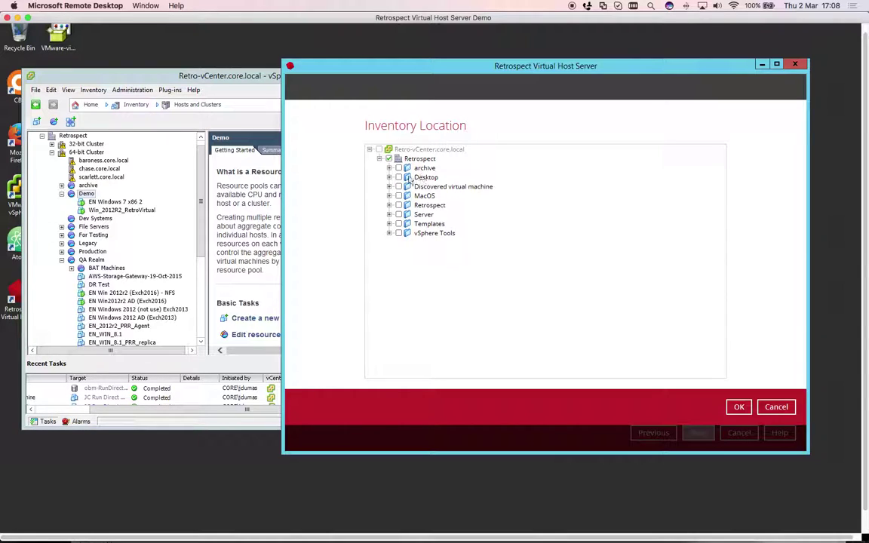
left_click(399, 177)
left_click(739, 407)
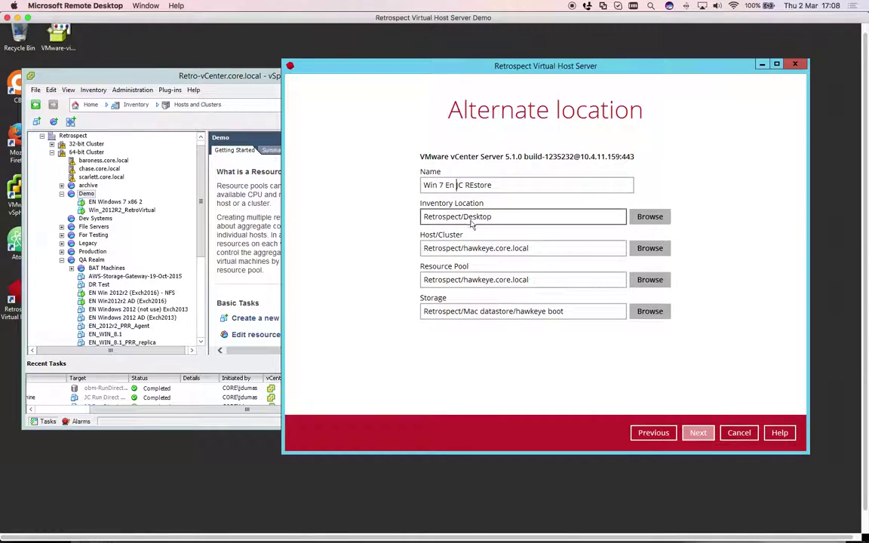
Target host chase.core.local, resource pool 64-bit Cluster/Demo, and datastore chase.storage4
left_click(648, 250)
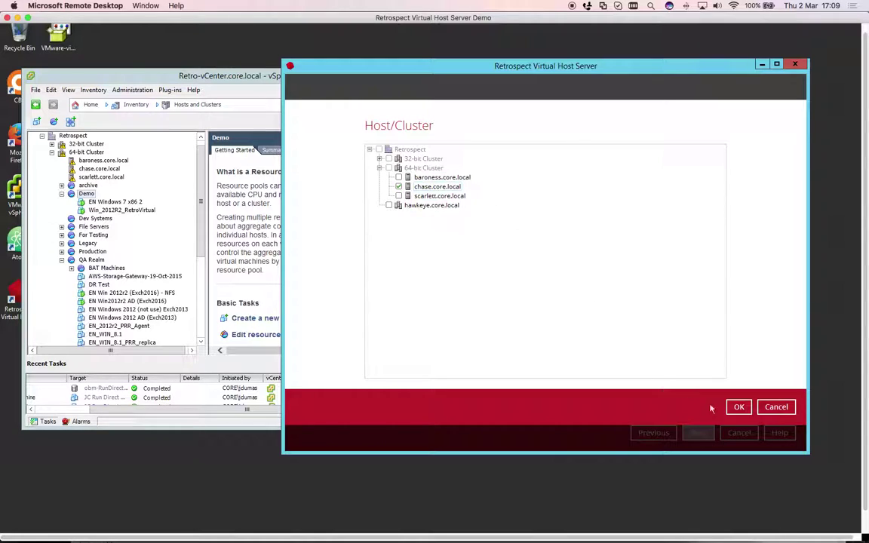
left_click(738, 407)
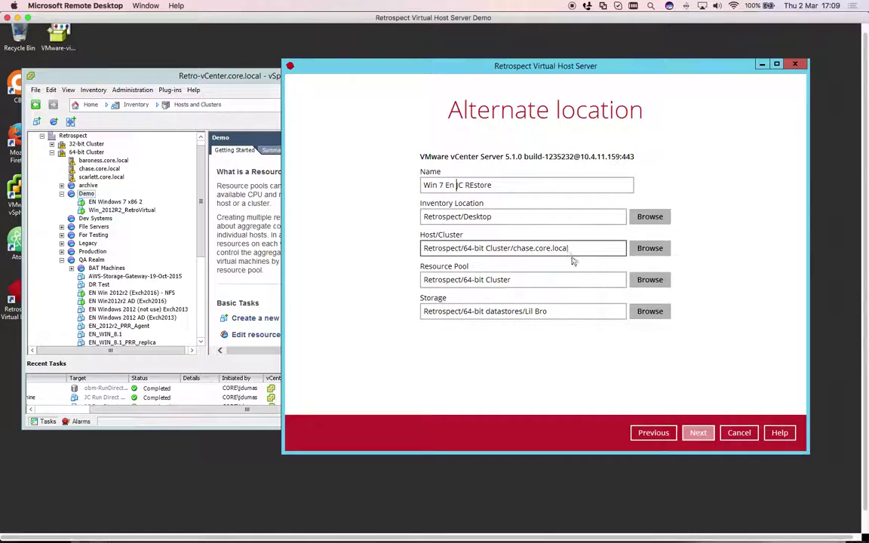
left_click(562, 284)
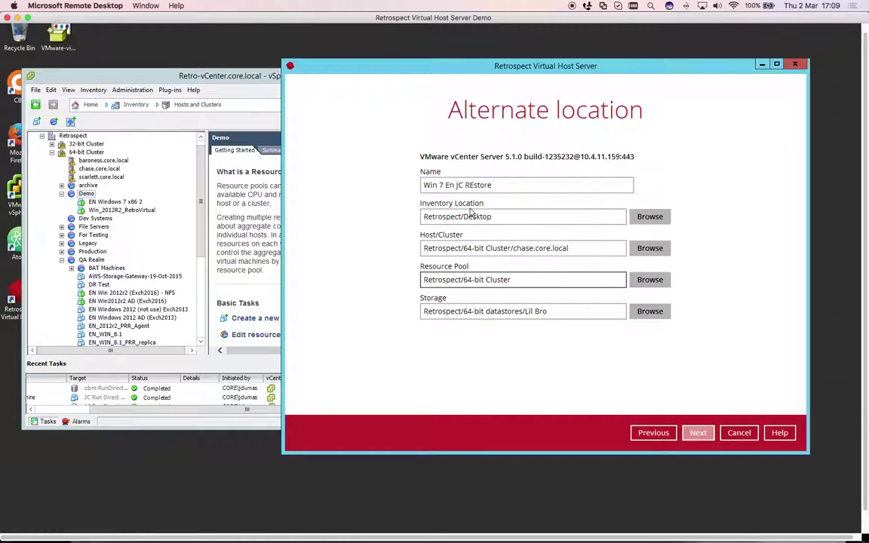
left_click(649, 280)
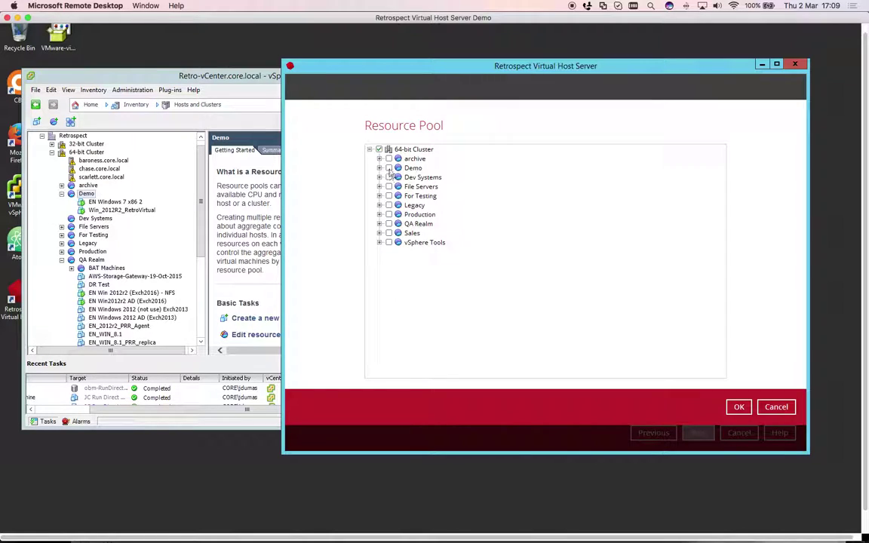
left_click(738, 407)
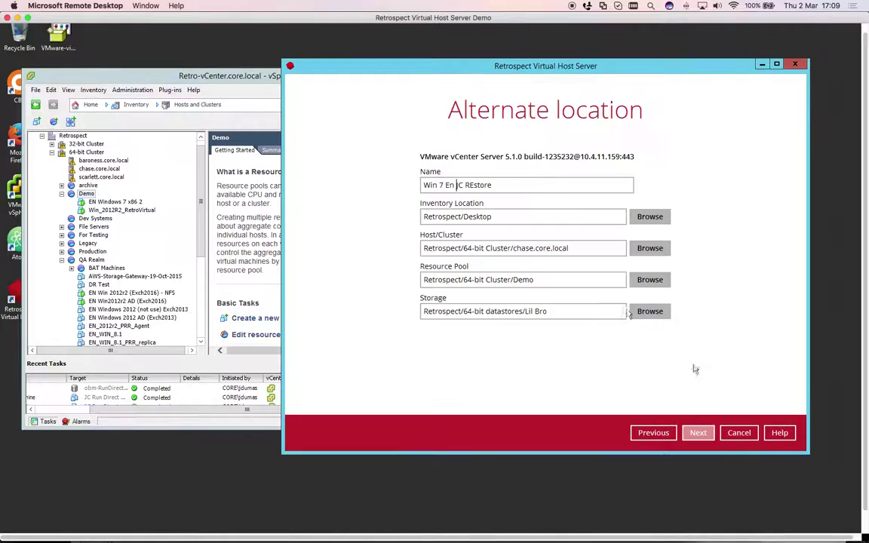
left_click(657, 311)
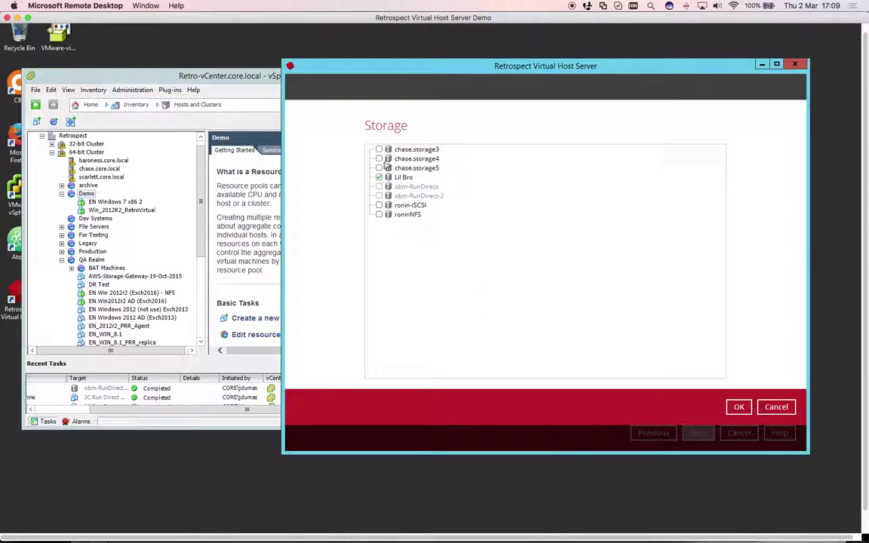
left_click(379, 158)
left_click(741, 407)
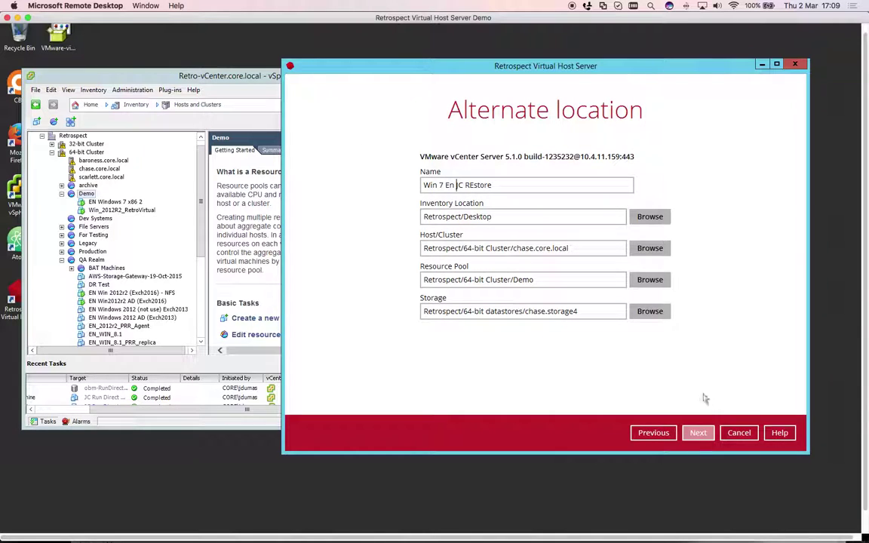
left_click(700, 434)
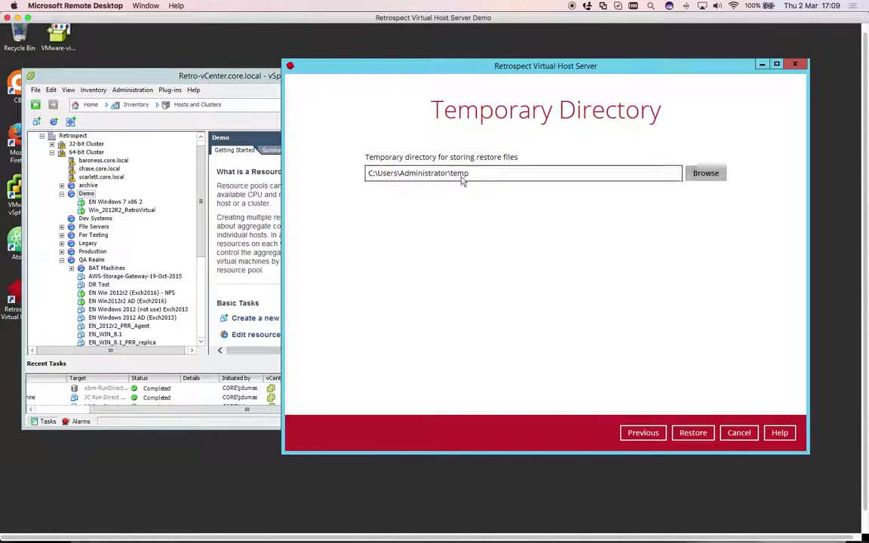
Launch the restore using temp directory C:\Users\Administrator\temp and accept a new UUID
left_click(692, 433)
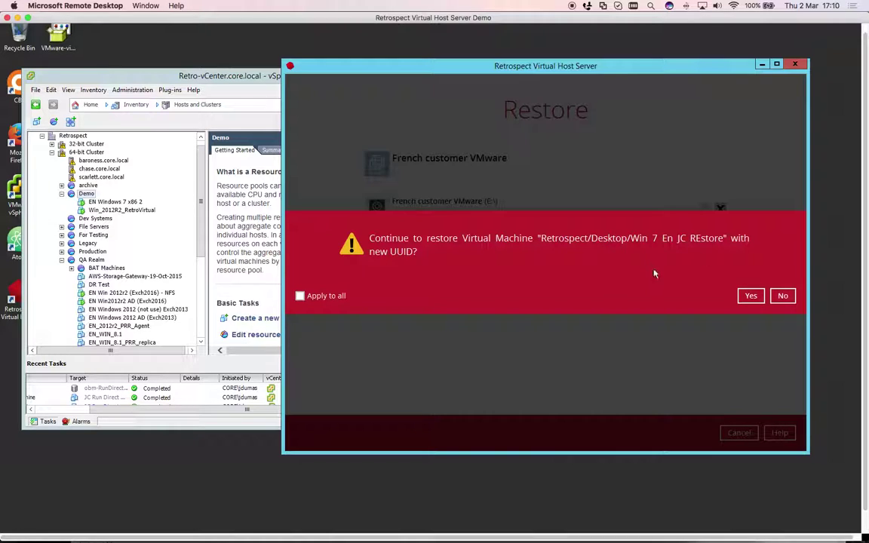
left_click(751, 297)
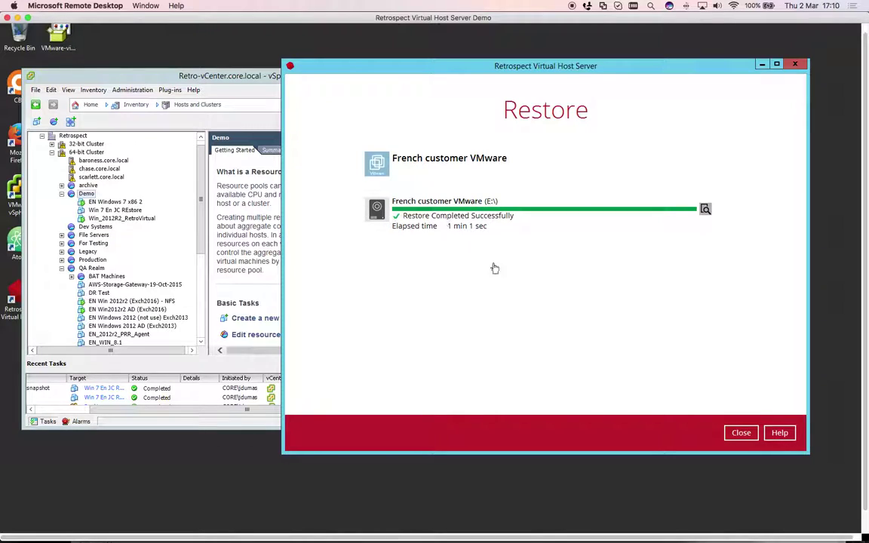
Close the summary once the restore completes successfully in 1 min 1 sec
left_click(743, 433)
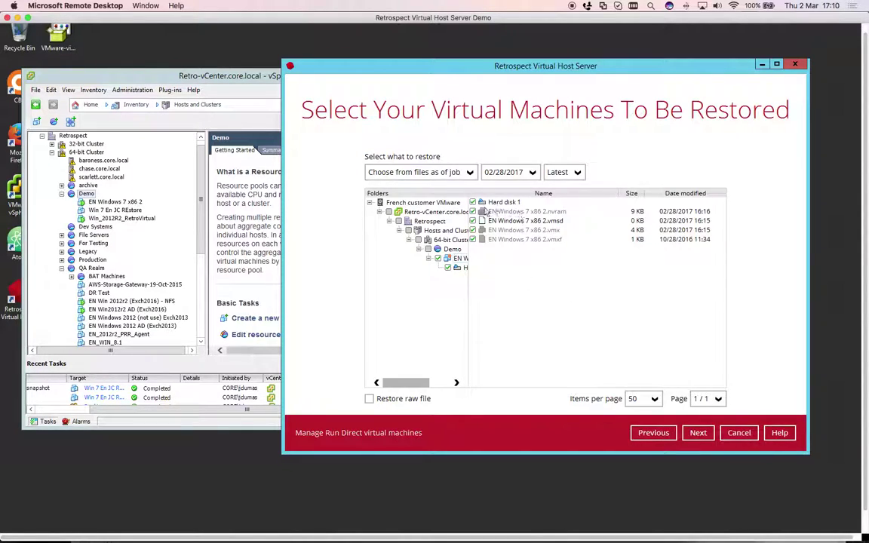
Open a console for Win 7 En JC REstore from the inventory and reposition it
left_click(100, 211)
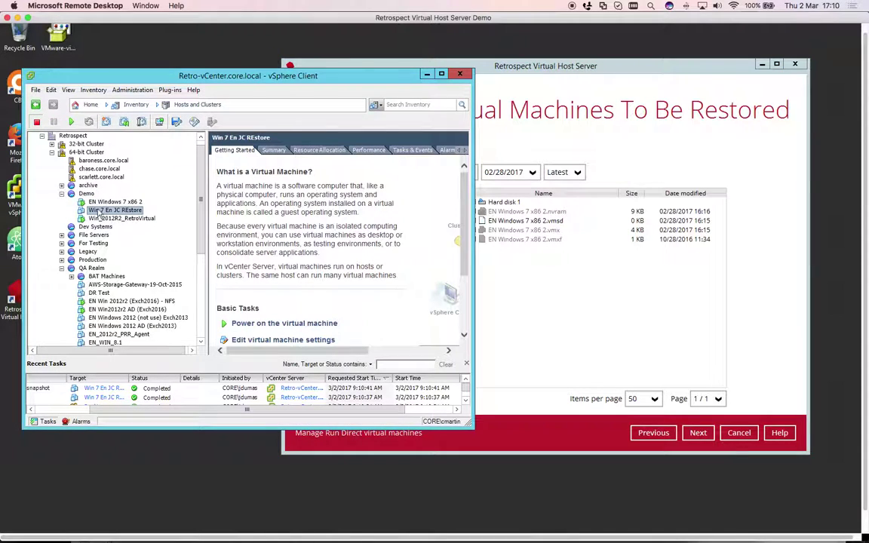
right_click(99, 213)
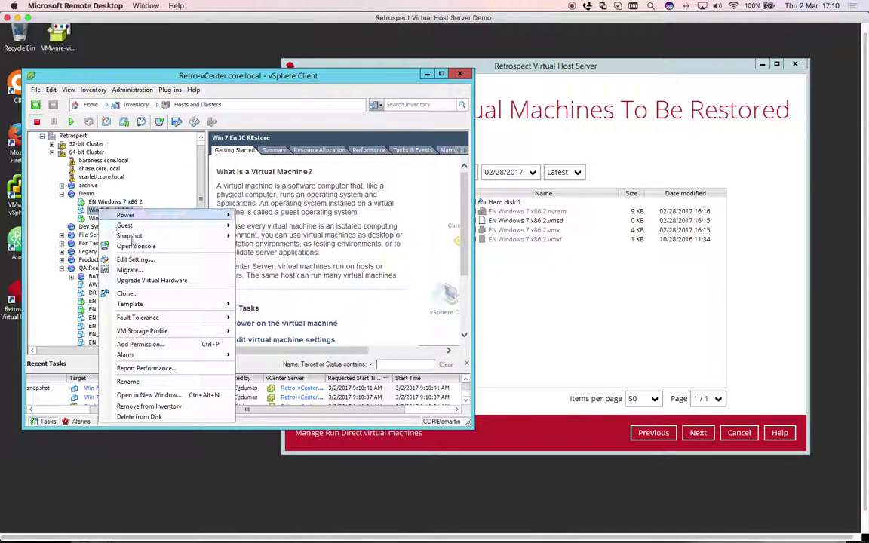
left_click(209, 246)
left_click_drag(256, 132, 368, 123)
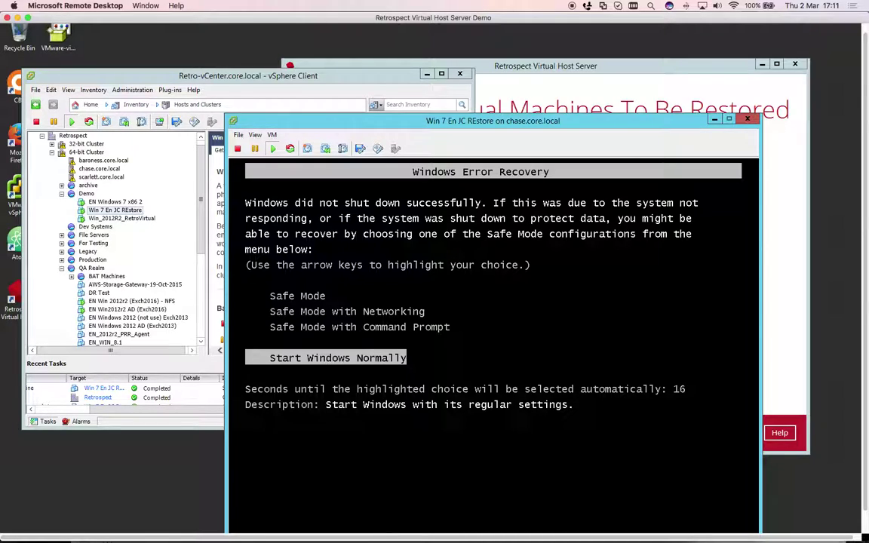
Choose Start Windows Normally from the Windows Error Recovery menu
key("Return")
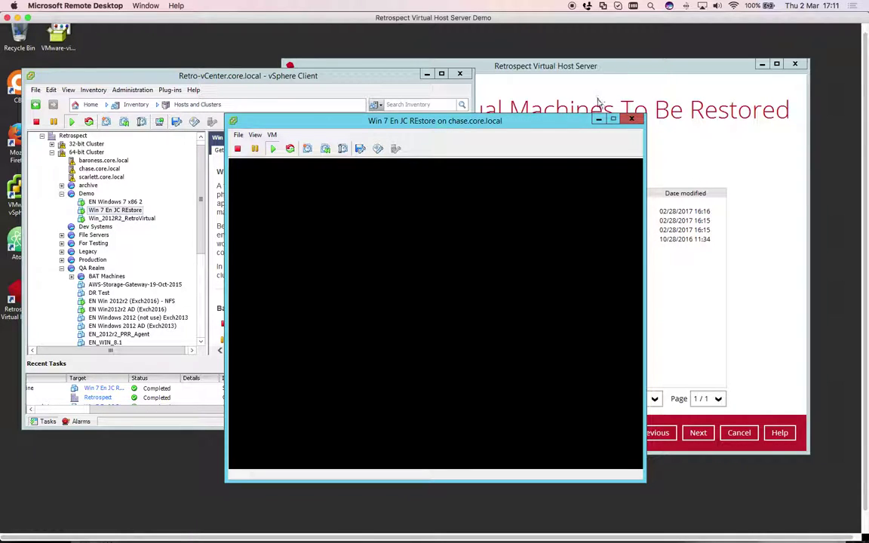
left_click_drag(487, 120, 214, 80)
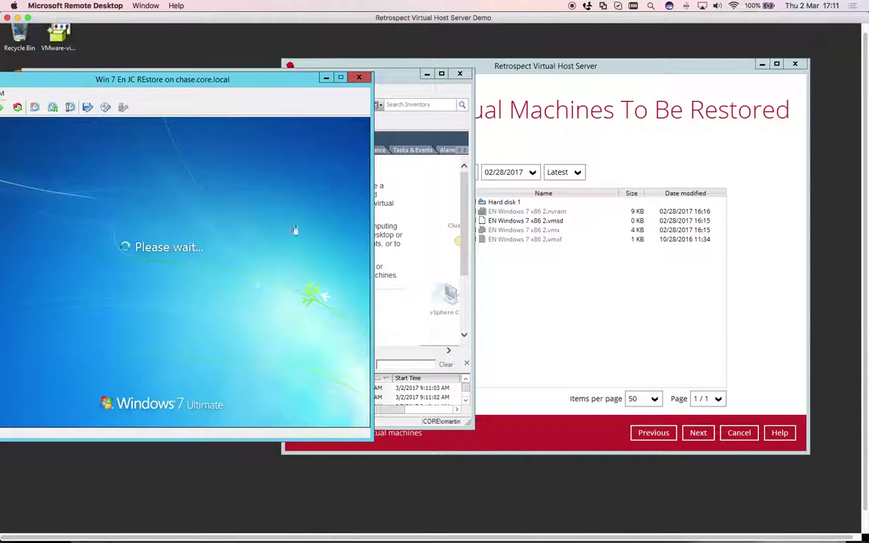
left_click(411, 258)
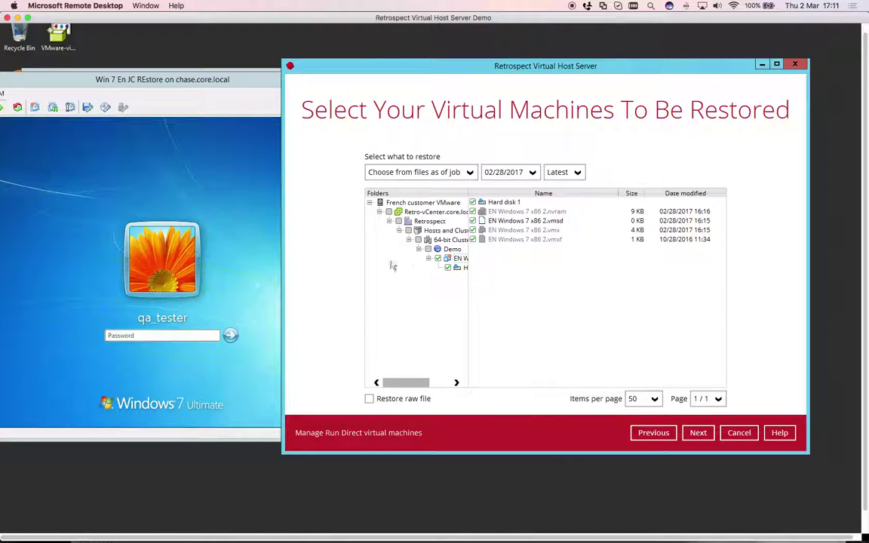
Log in to the VM with its password, then return to the Retrospect window
left_click(151, 336)
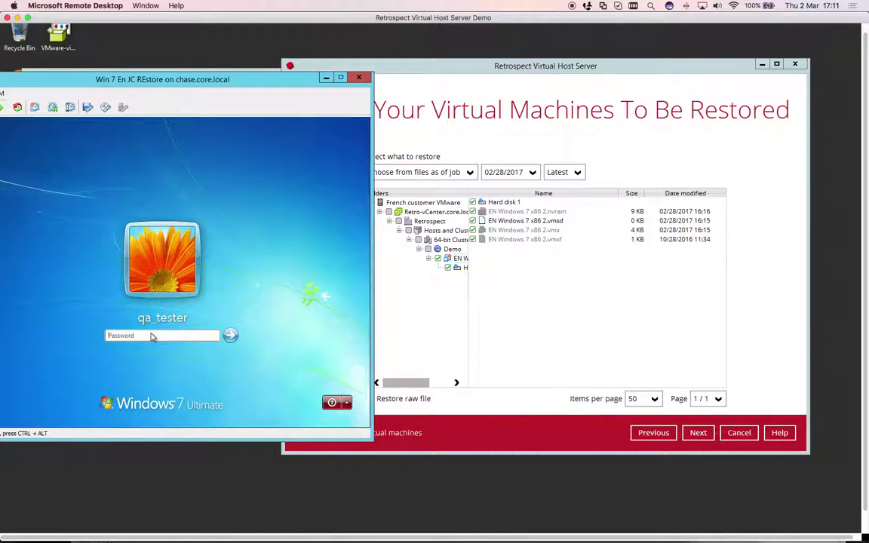
type("••")
key("Return")
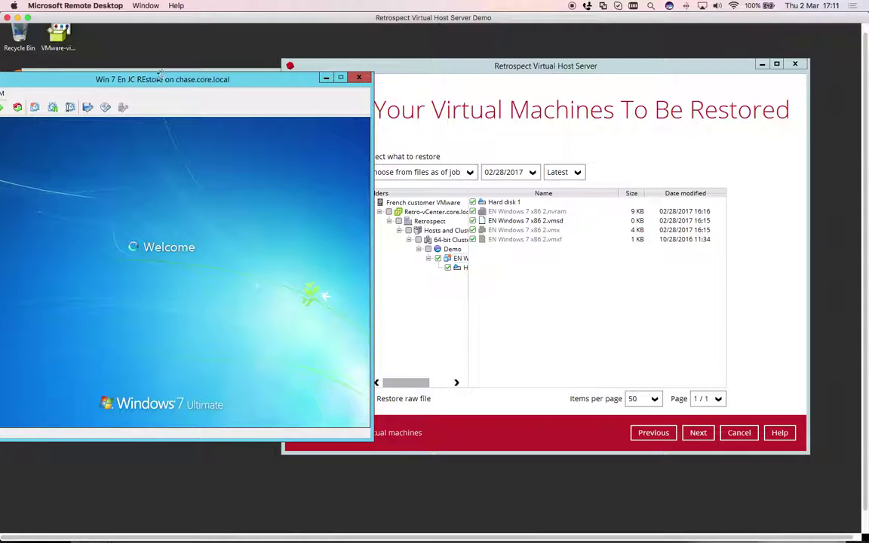
left_click_drag(143, 77, 619, 108)
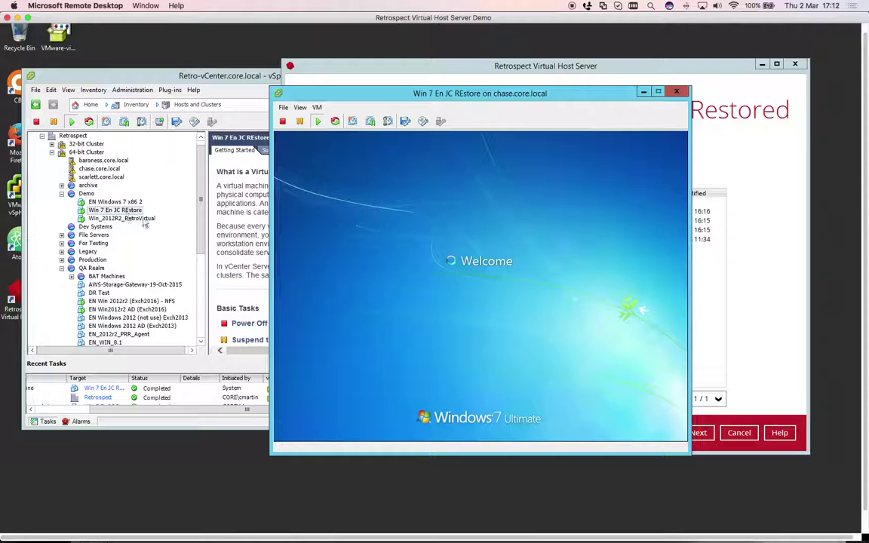
left_click(674, 334)
left_click(767, 333)
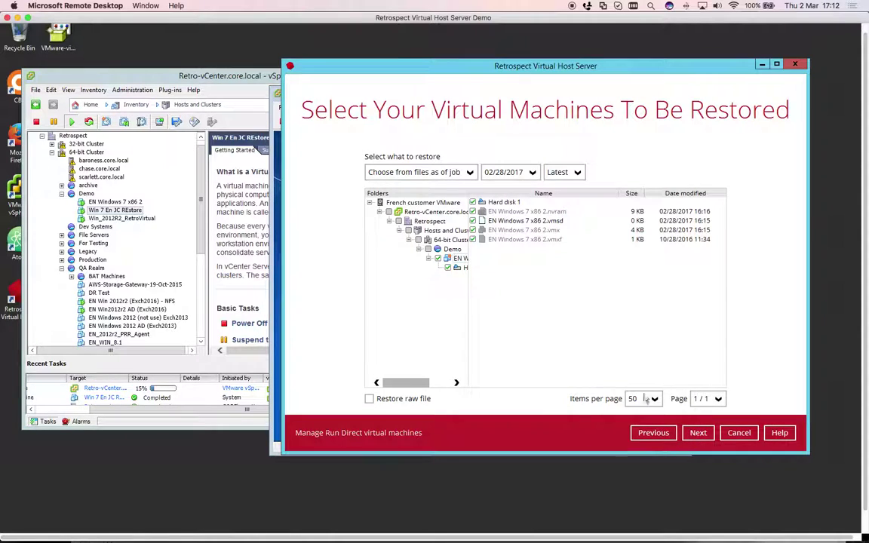